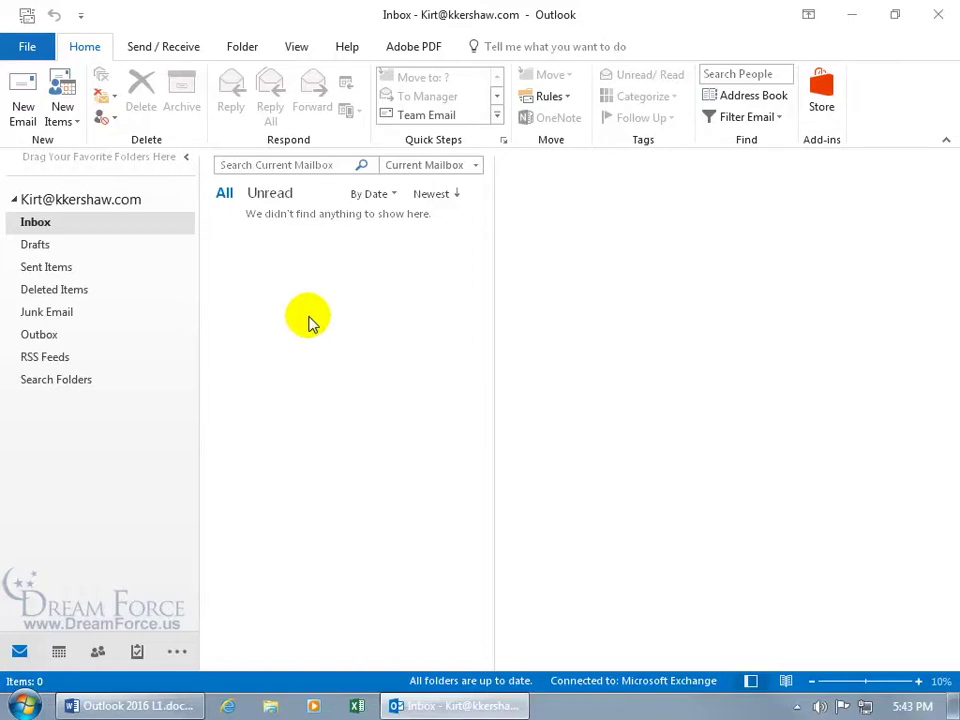
- Address a new message to the suggested contact to check the MailTip, and close the message without saving
key(ctrl+n)
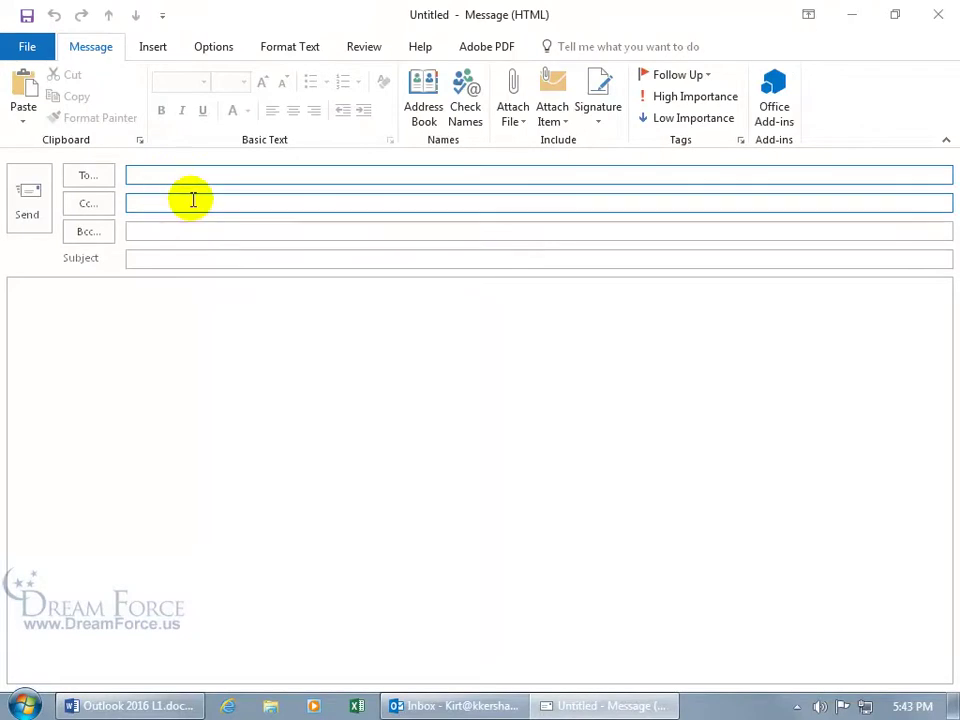
click(186, 174)
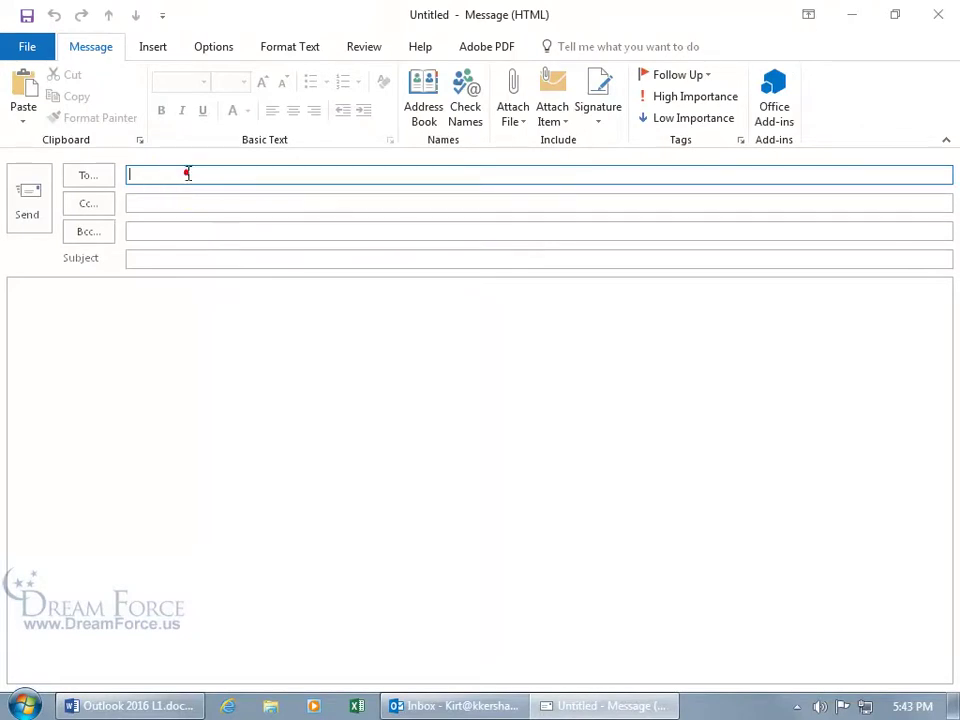
text(k)
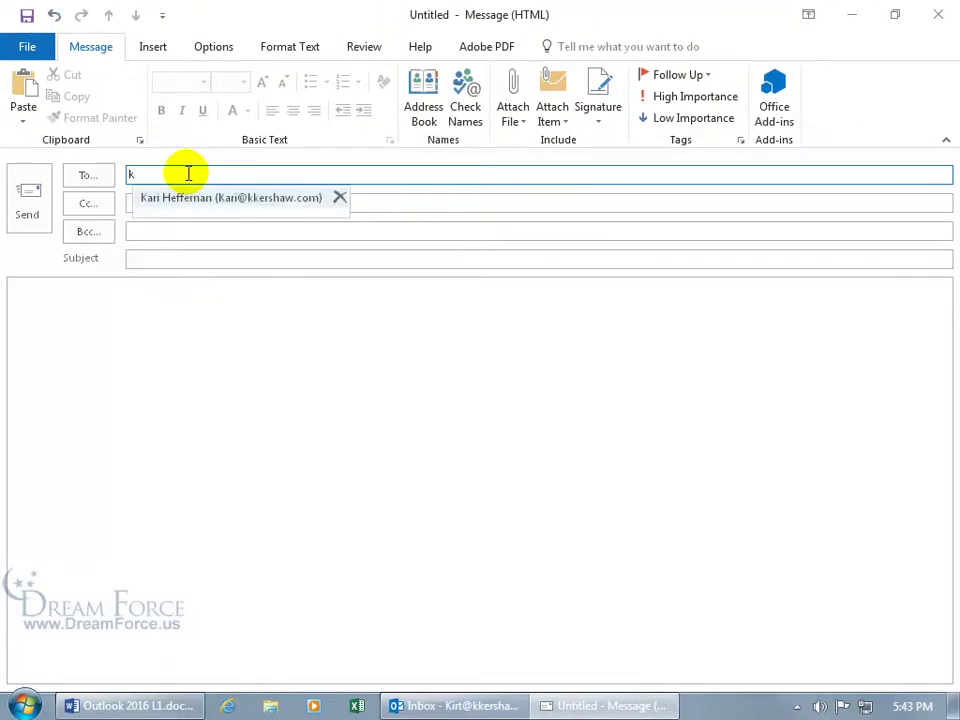
click(188, 195)
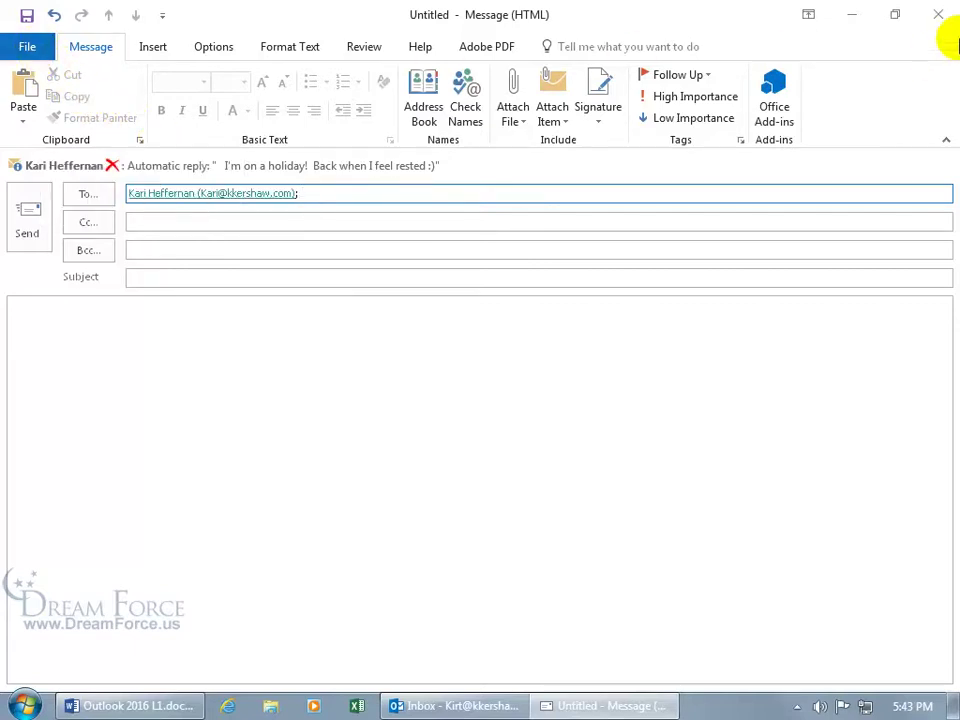
click(938, 14)
click(491, 401)
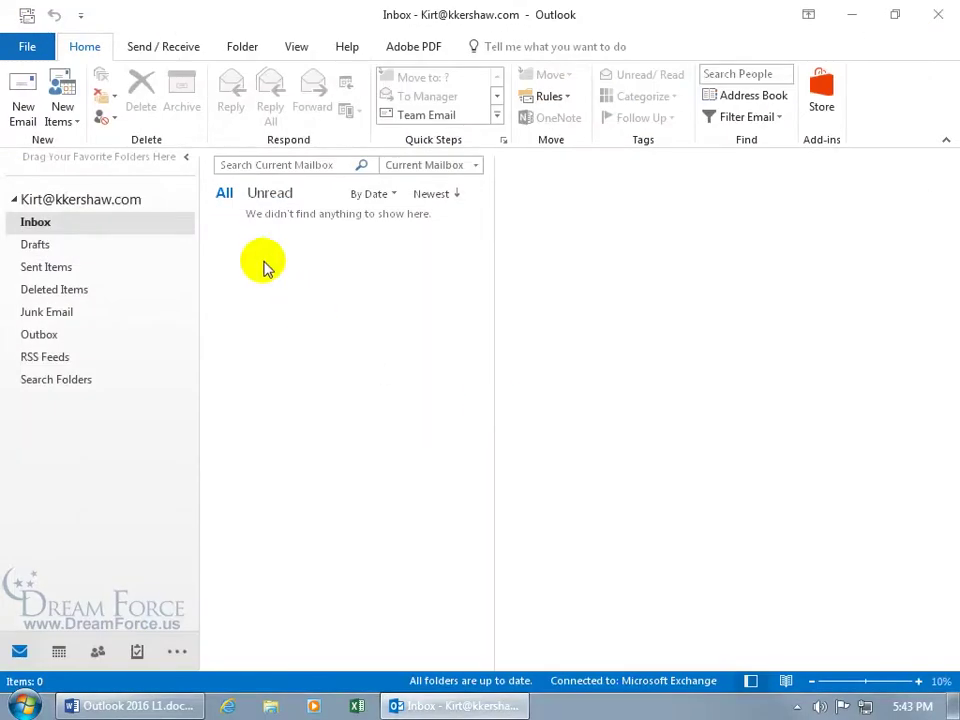
- Set the MailTips bar to display at all times for the mail account in the MailTips options and save the settings
click(27, 47)
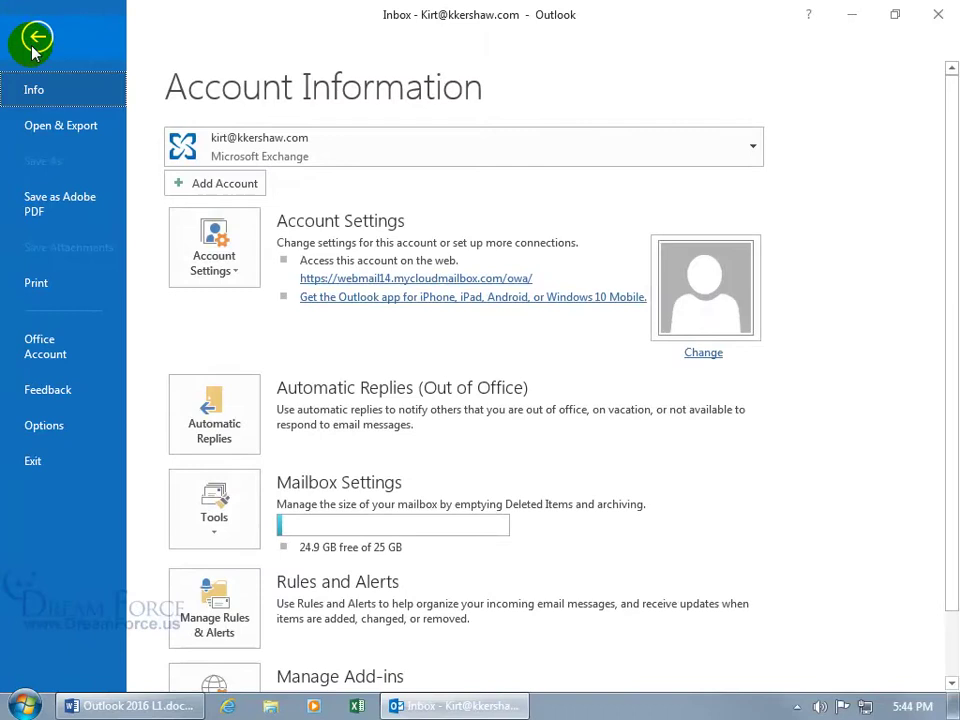
click(62, 425)
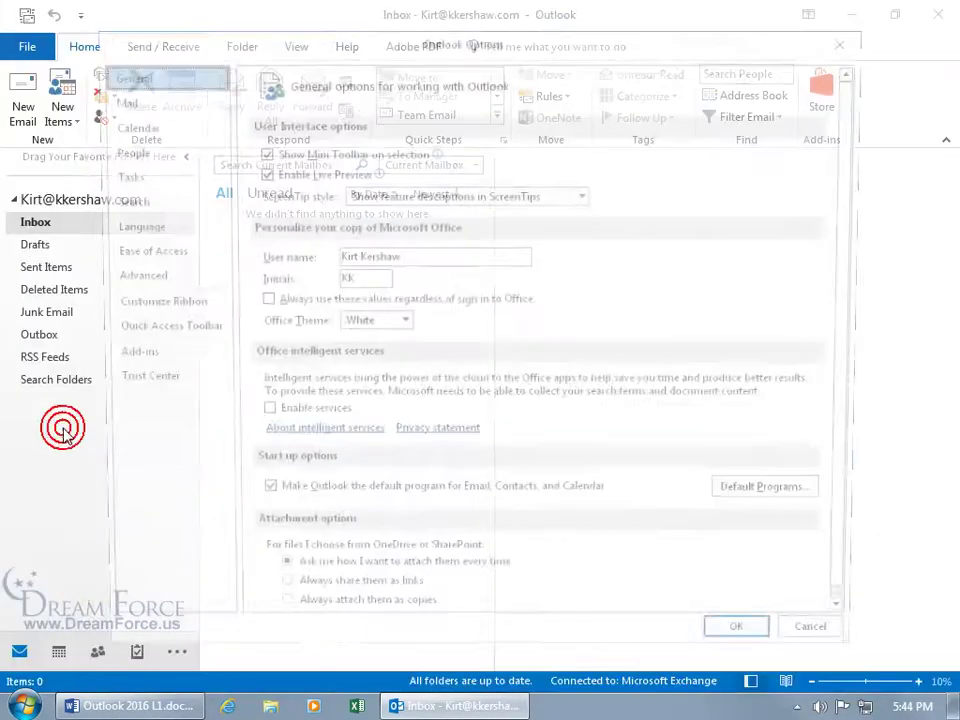
click(143, 100)
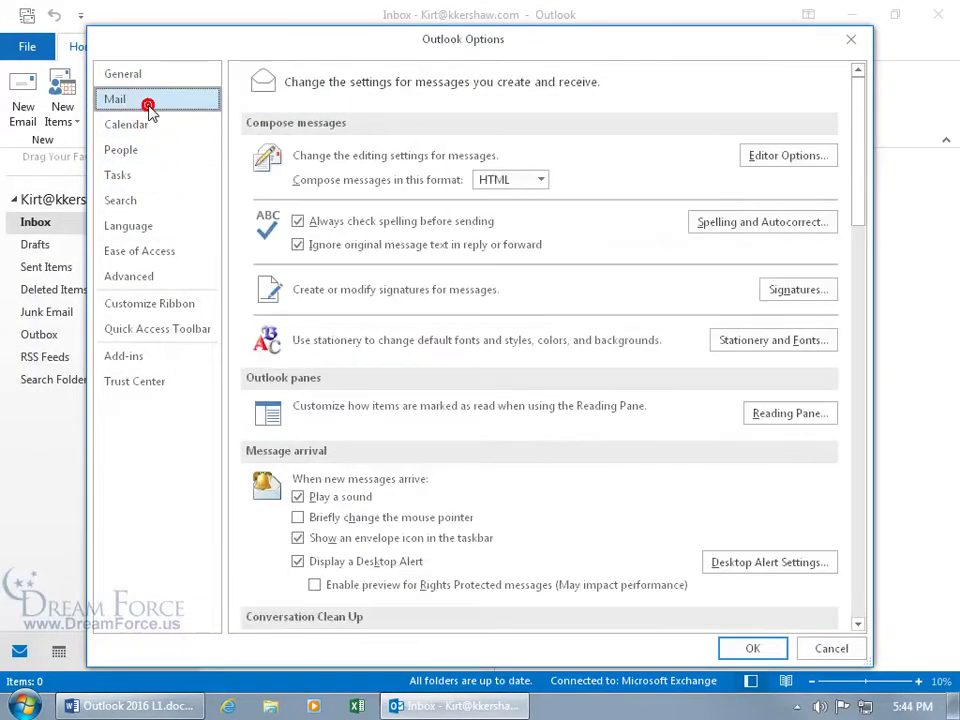
drag(853, 144, 855, 476)
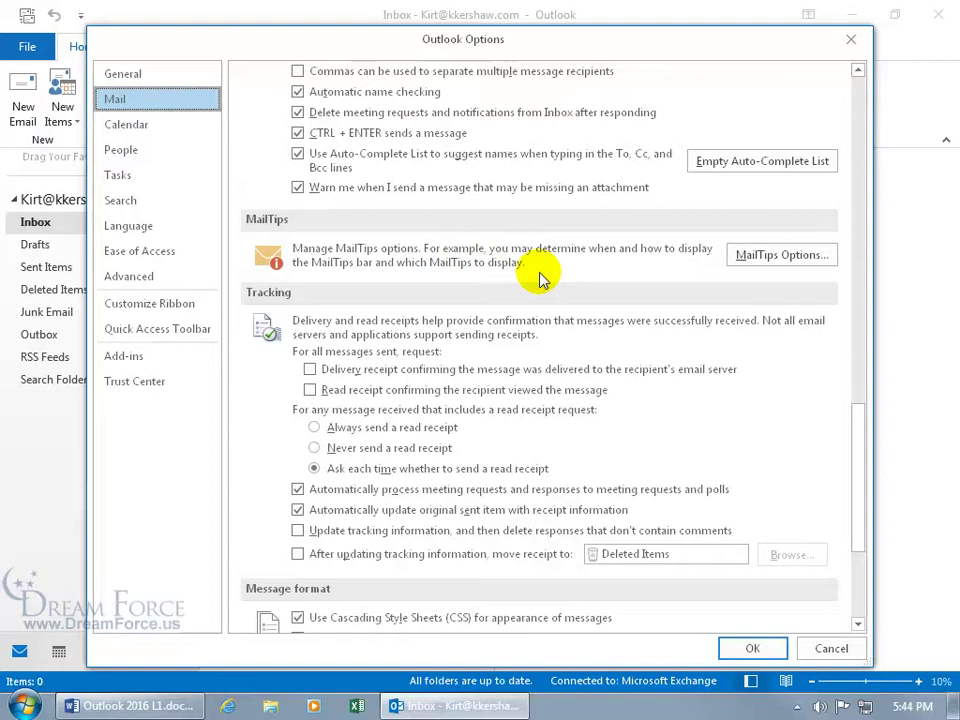
click(780, 257)
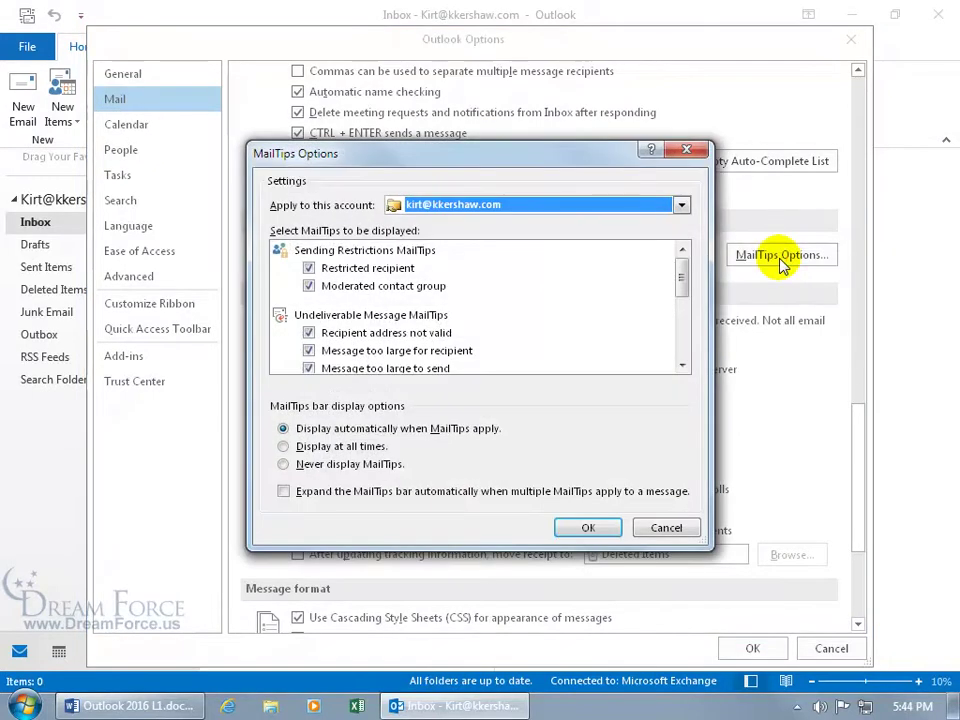
mouse_move(681, 276)
mouse_down()
mouse_move(685, 338)
mouse_move(686, 268)
mouse_up()
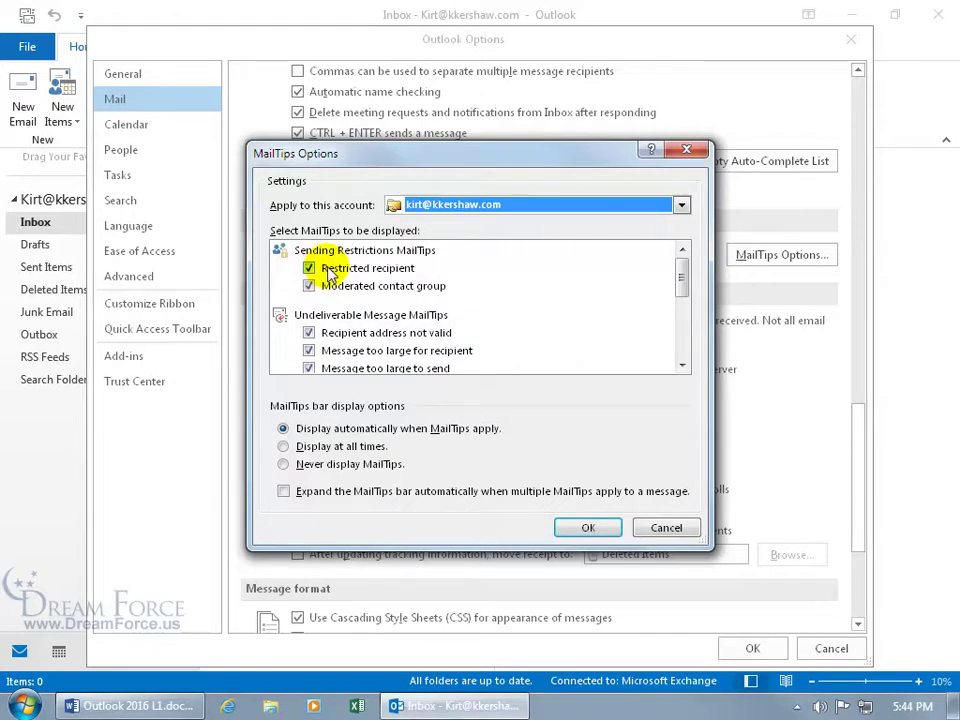
click(681, 205)
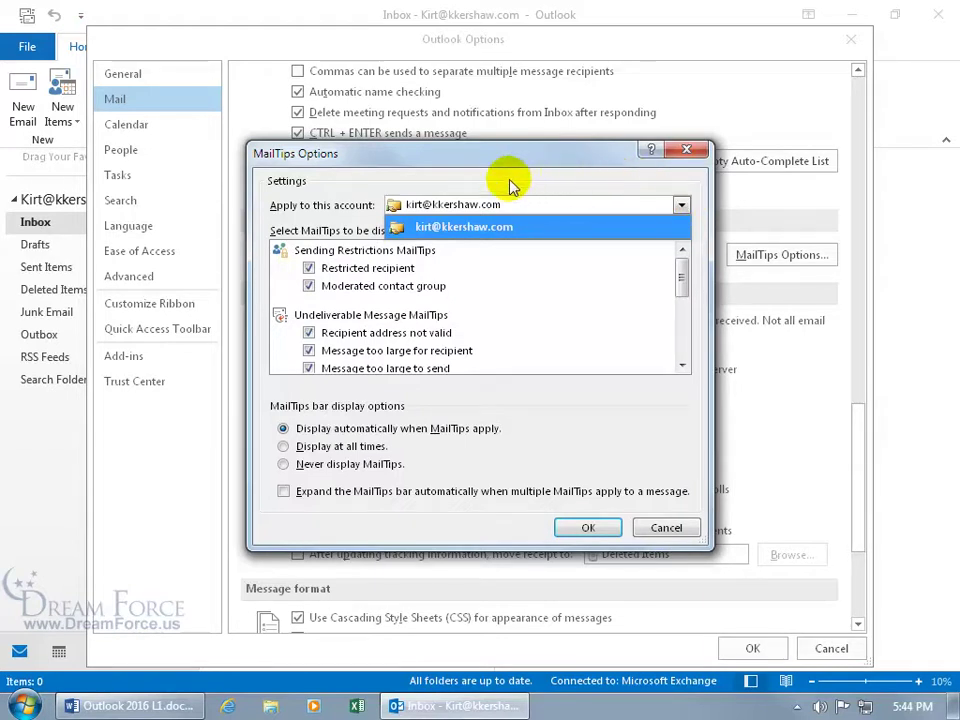
click(590, 204)
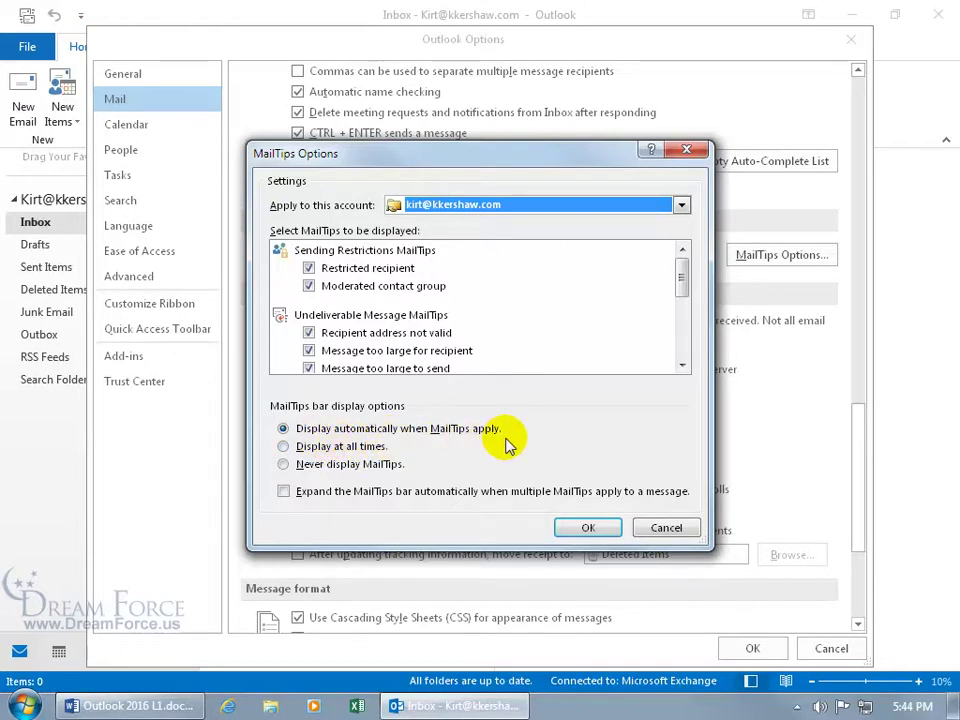
click(298, 446)
click(587, 527)
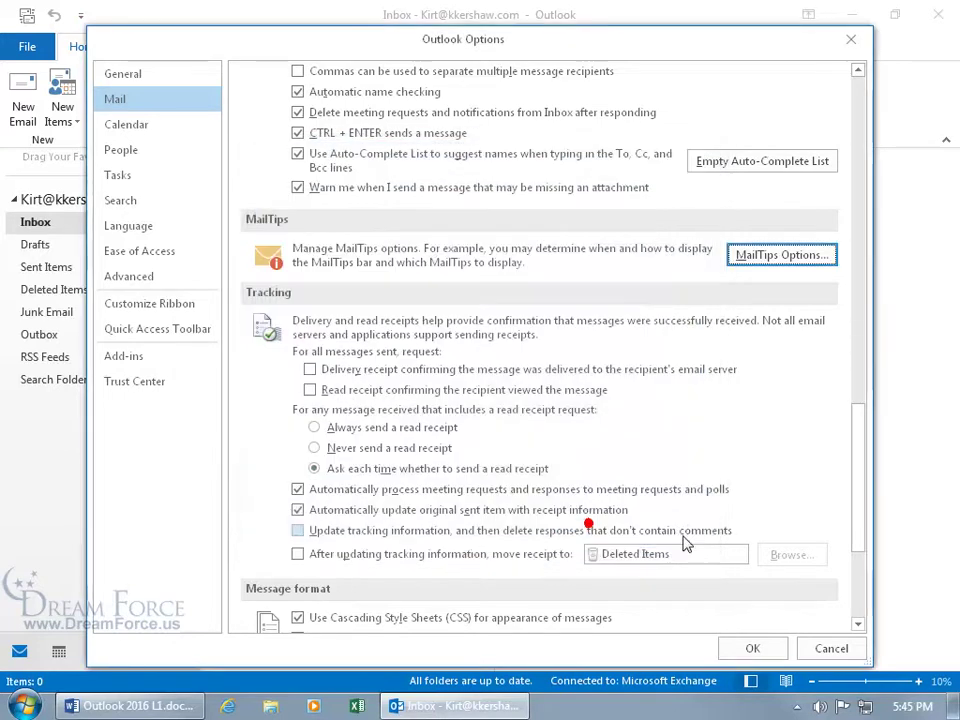
click(748, 648)
- Start a new message and add the suggested contact as recipient to check how the MailTips bar behaves
key(ctrl+n)
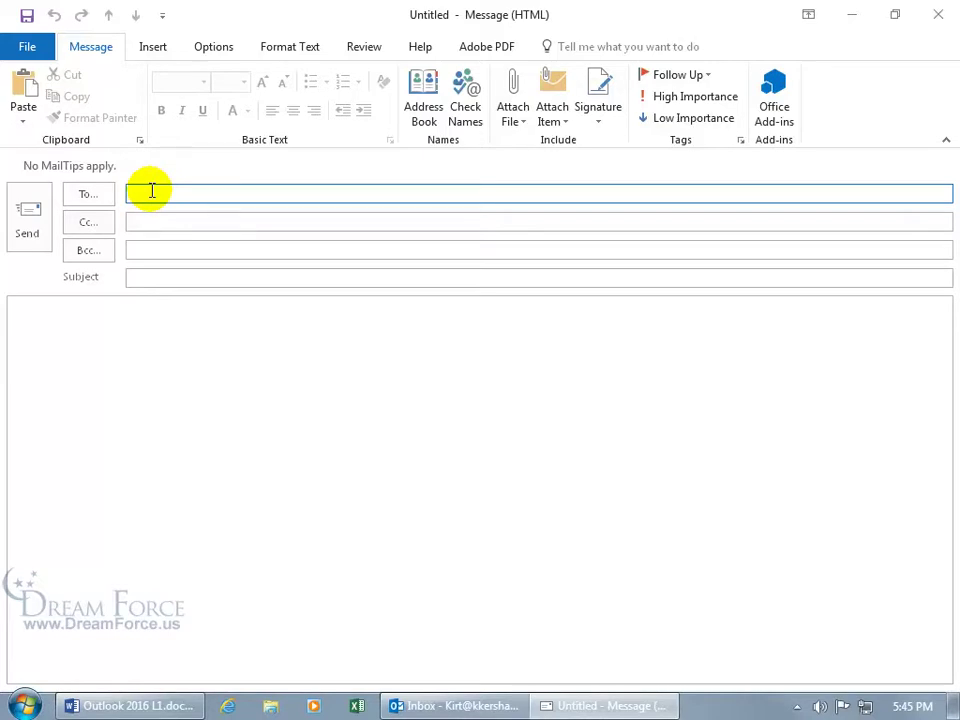
text(k)
key(Return)
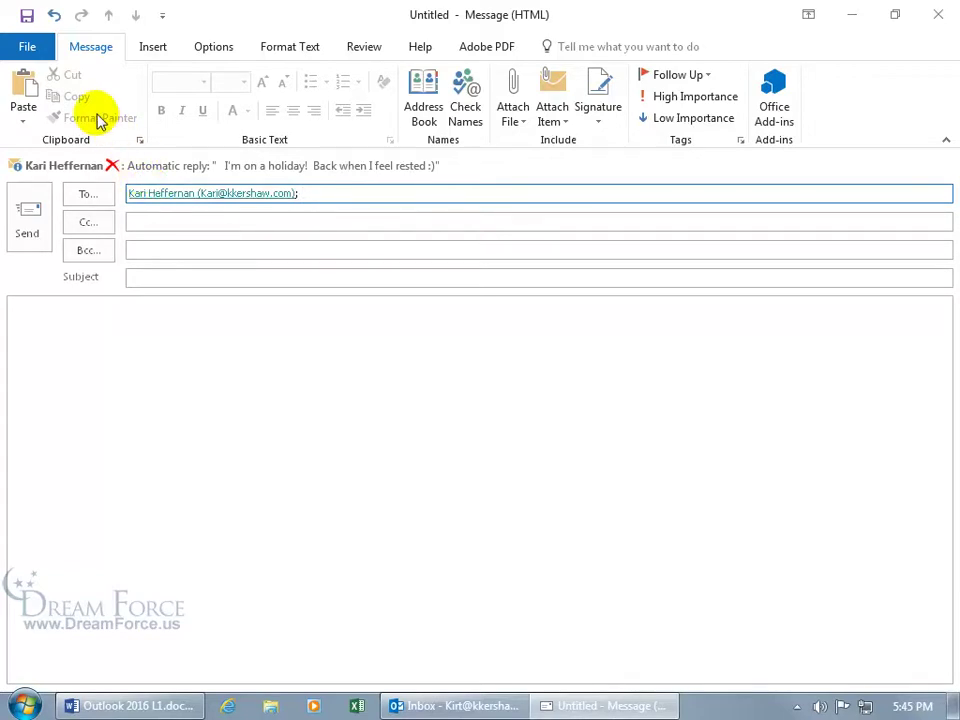
- Set the MailTips bar to display automatically when MailTips apply, and save the mail options
click(26, 48)
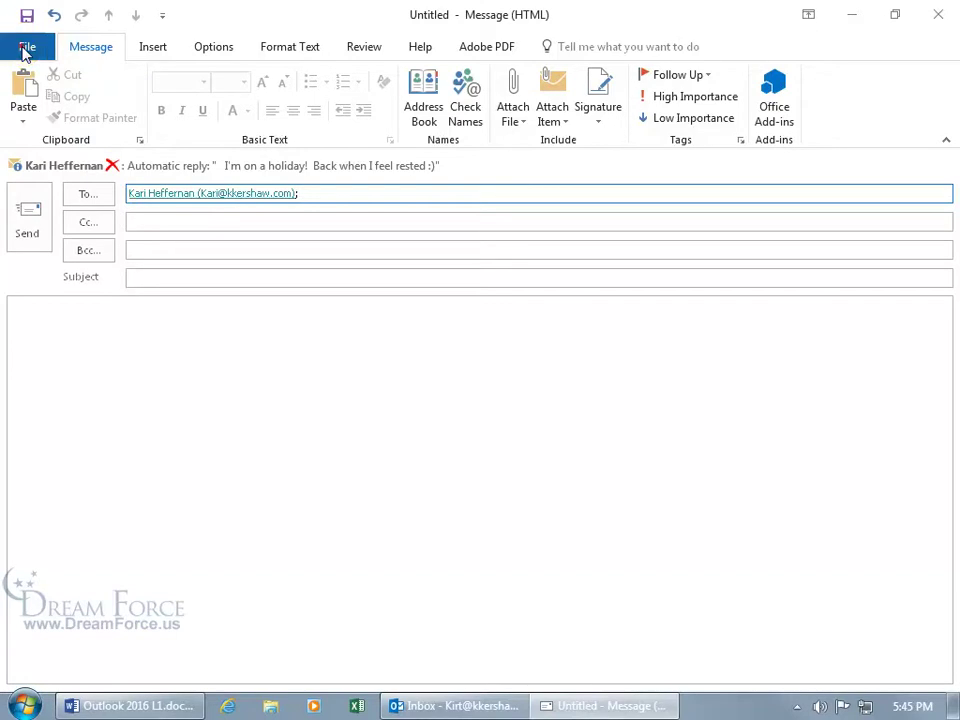
click(45, 411)
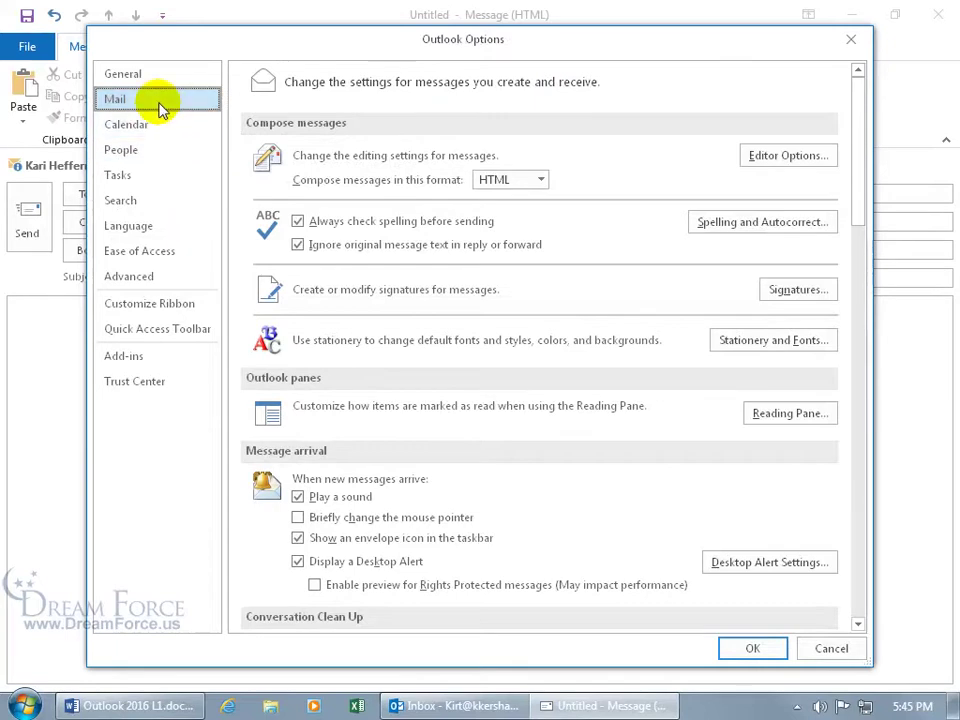
drag(857, 212, 859, 530)
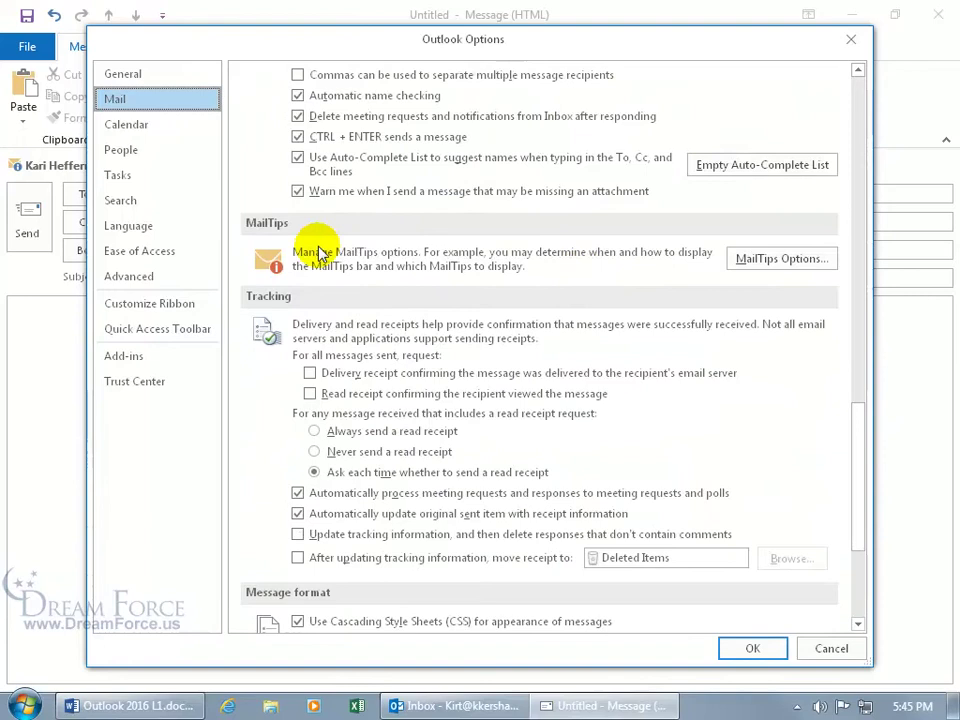
click(783, 261)
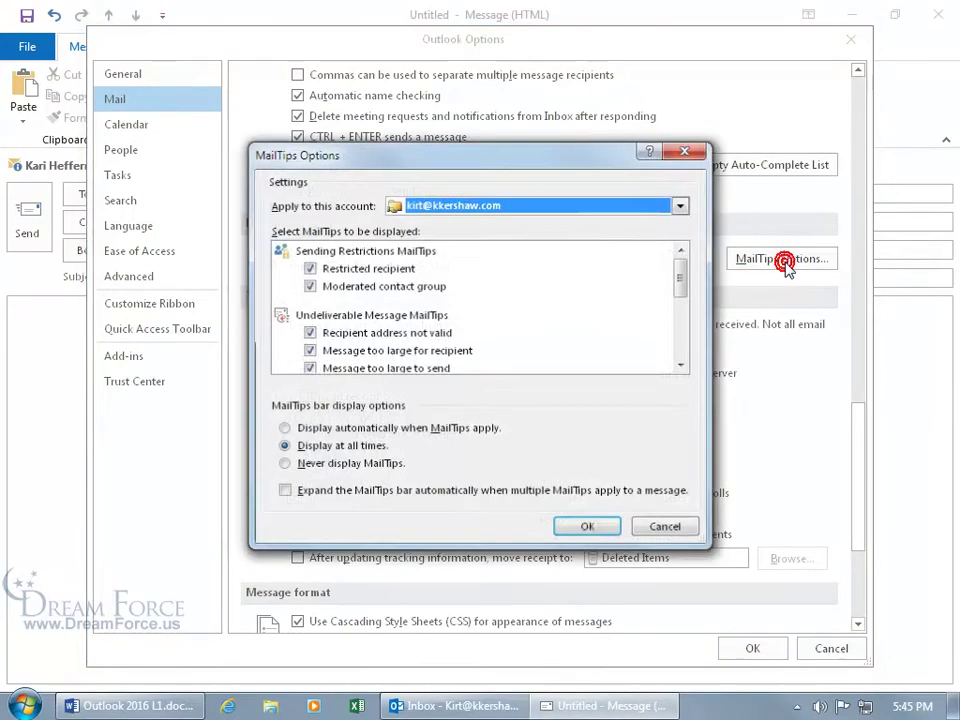
click(345, 430)
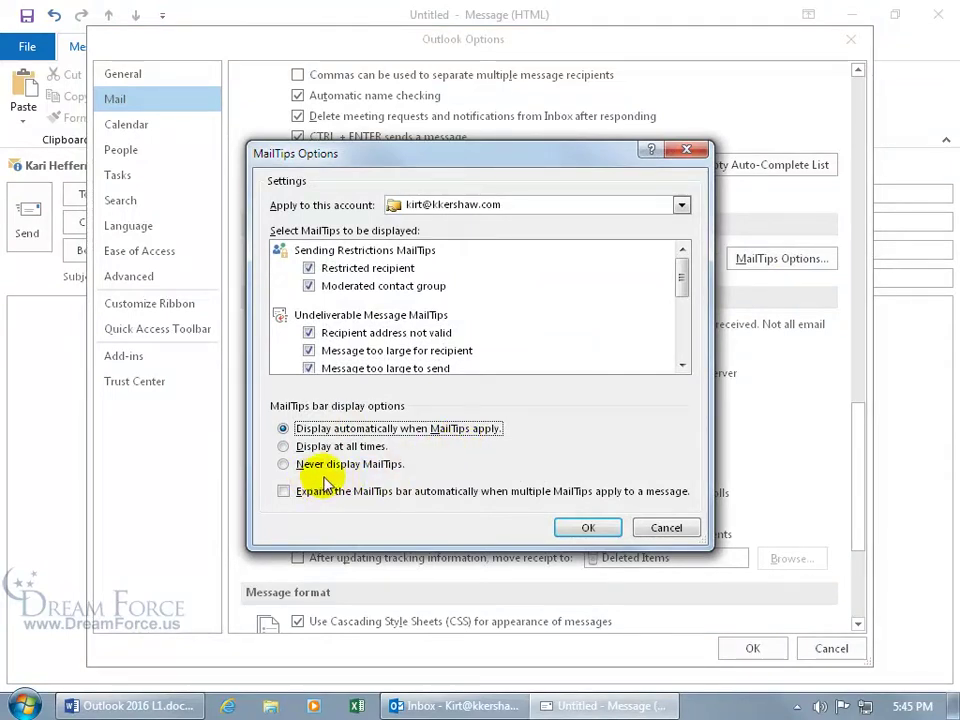
click(592, 528)
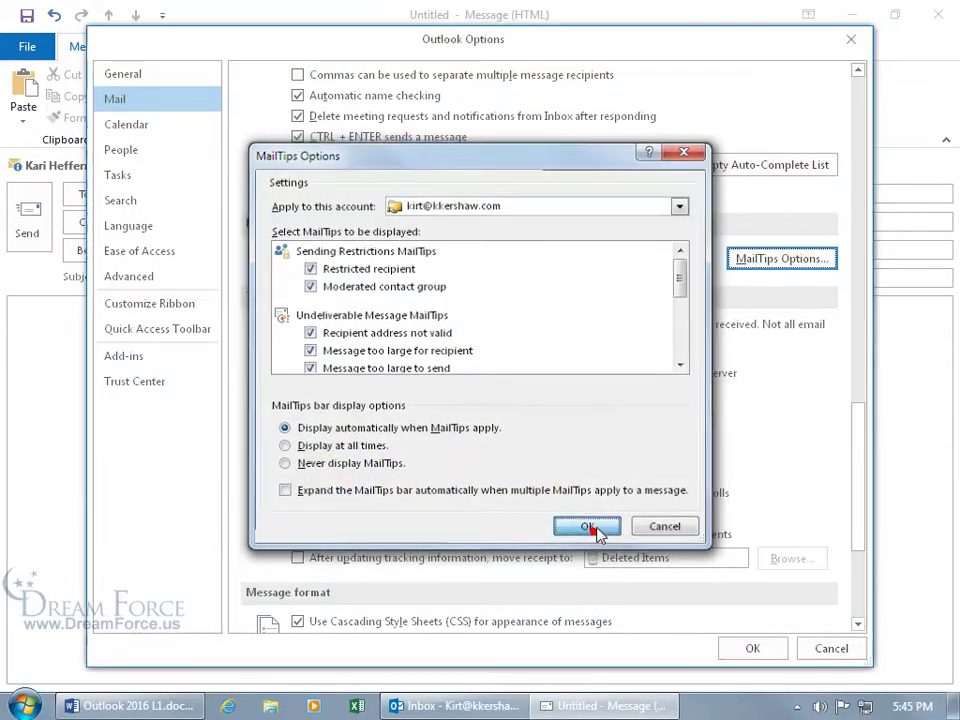
click(756, 646)
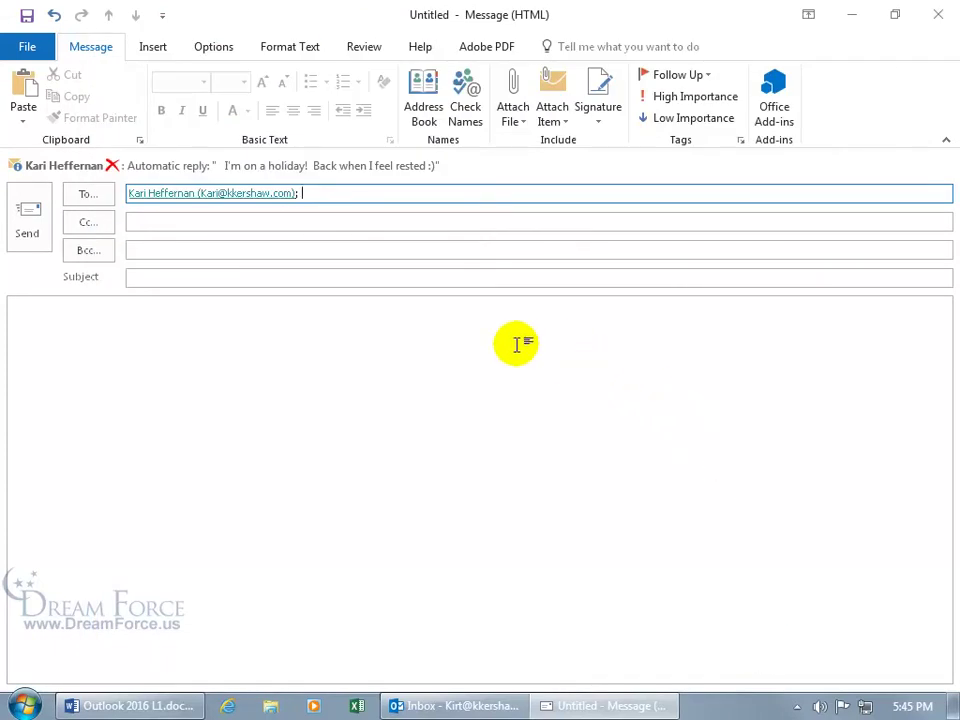
- Discard the open draft without saving and address a fresh message to the suggested contact
click(936, 14)
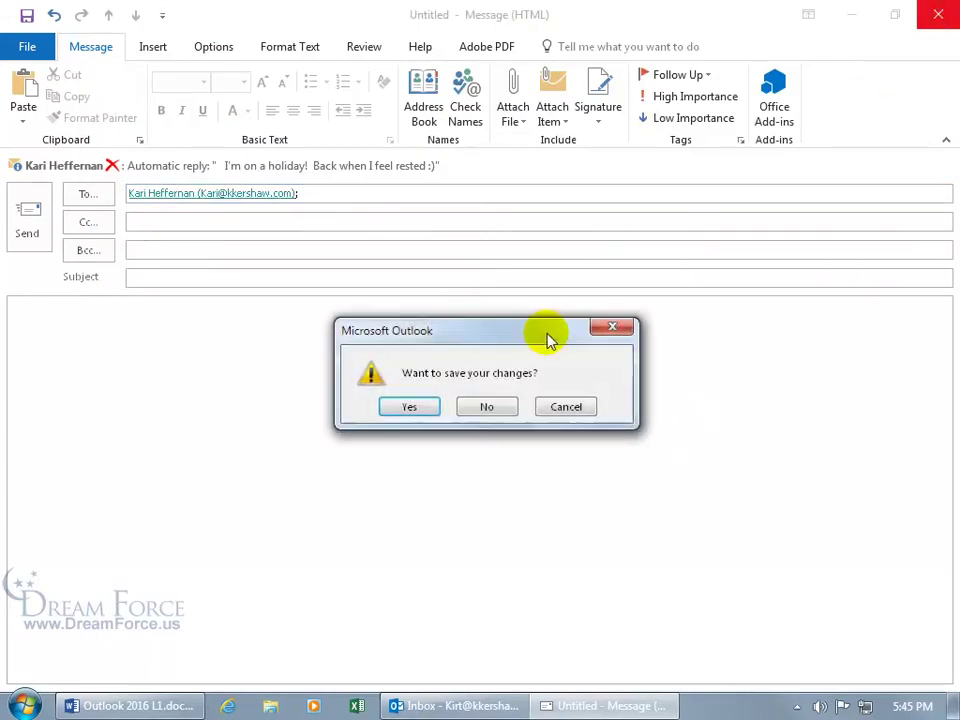
click(487, 407)
key(ctrl+n)
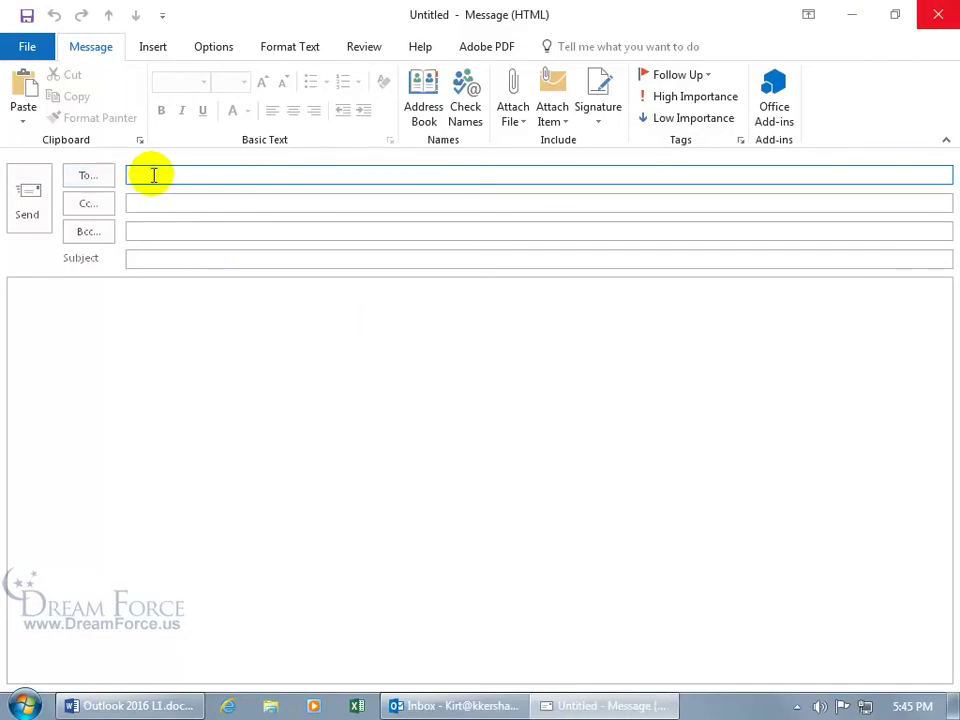
text(k)
click(173, 200)
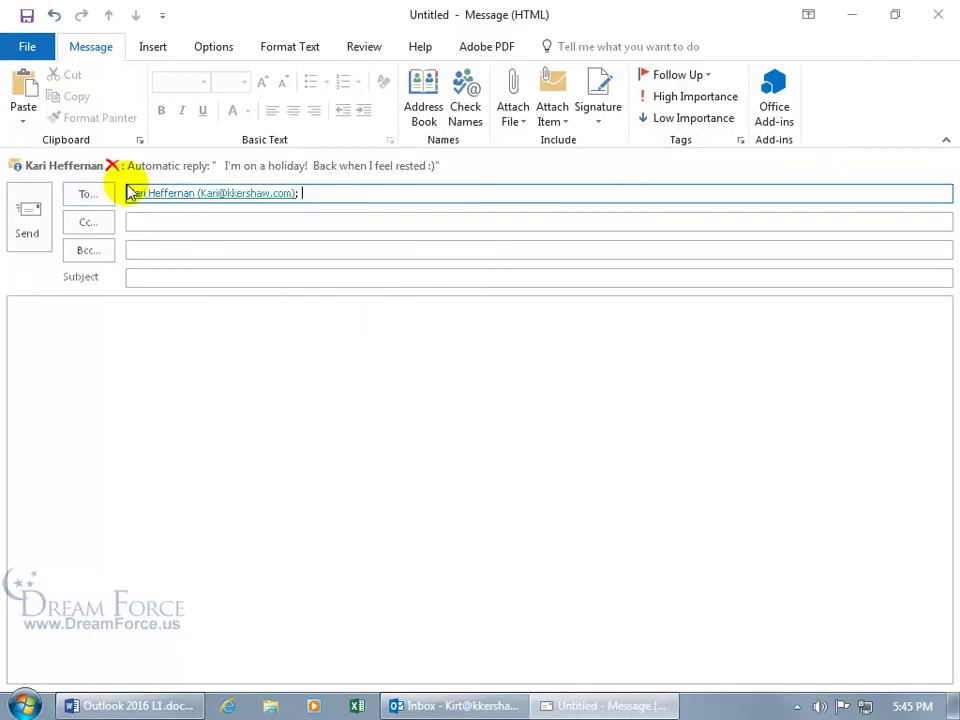